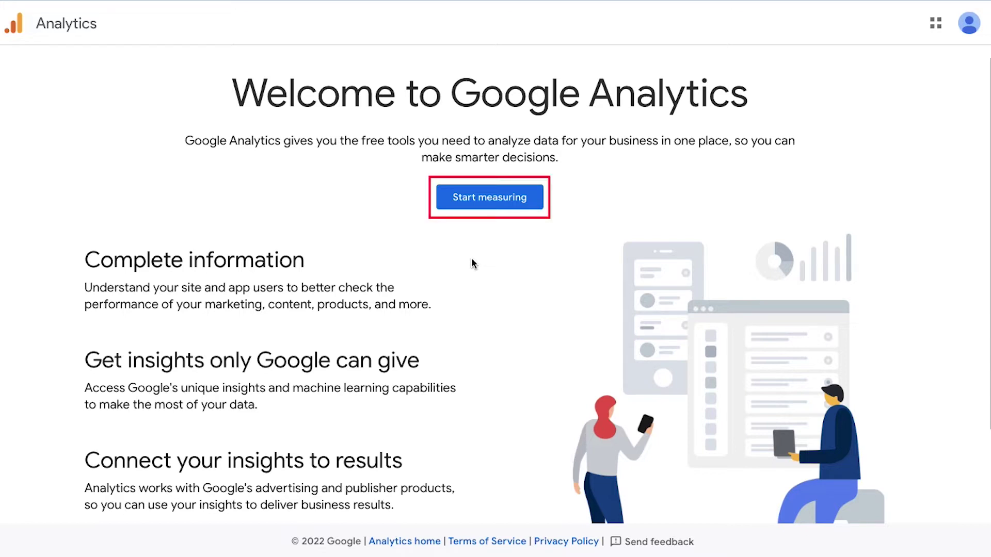
Start setting up a new Analytics account and name it "Online Work"
{"action": "left_click", "coordinate": [490, 198]}
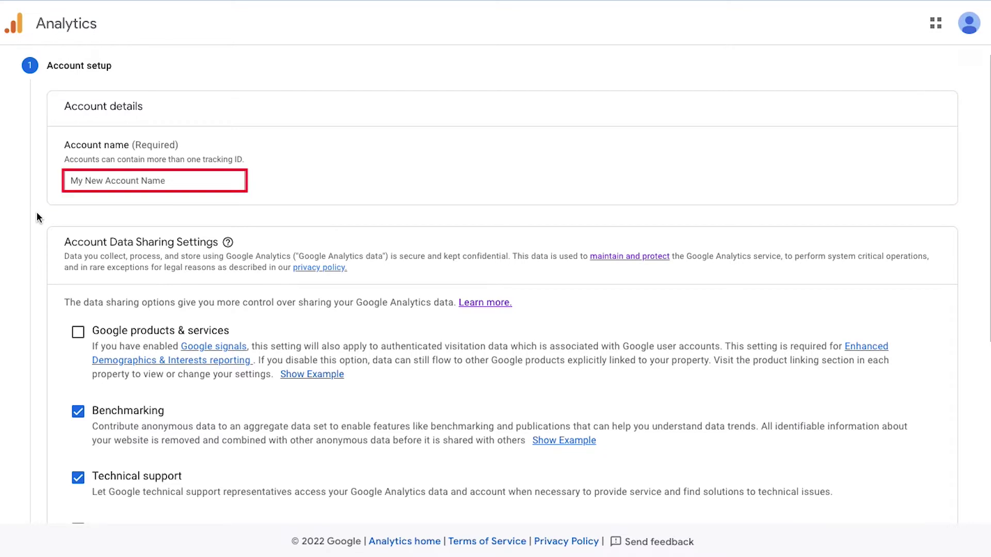
{"action": "left_click", "coordinate": [106, 181]}
{"action": "type", "text": "Onl"}
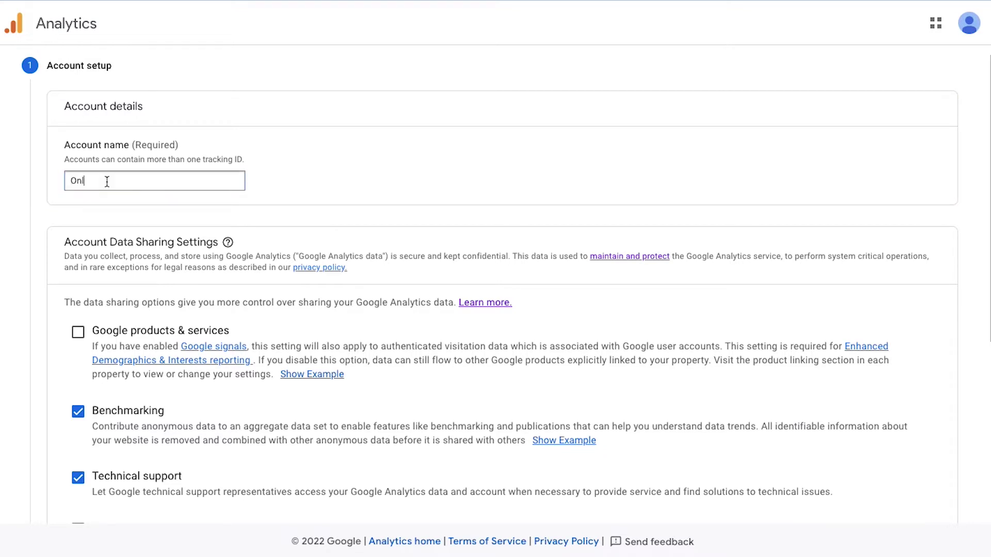
{"action": "type", "text": "ine Work"}
Review the account data sharing settings, keep the default selections and continue to the property setup
{"action": "scroll", "coordinate": [16, 239], "scroll_direction": "down", "scroll_amount": 2}
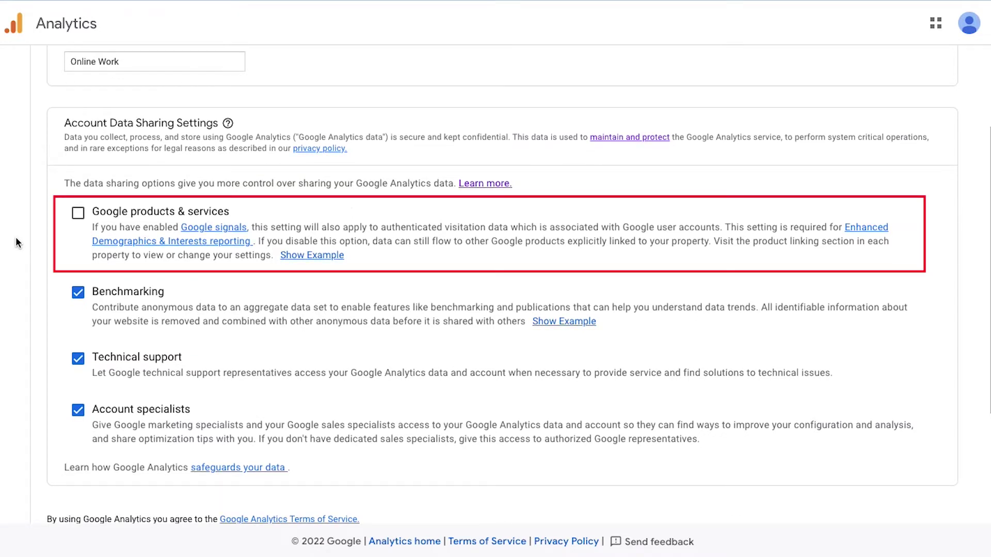
{"action": "left_click", "coordinate": [16, 239]}
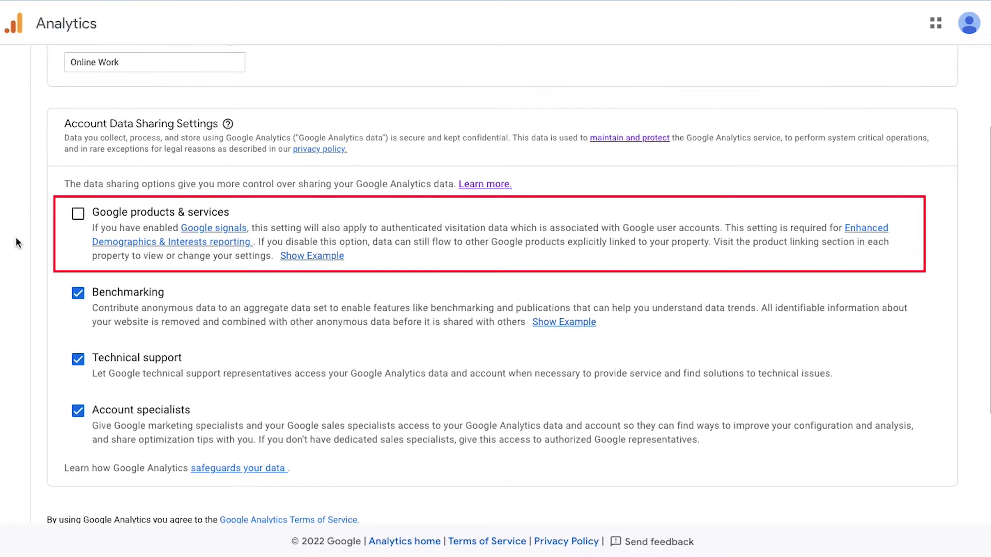
{"action": "left_click", "coordinate": [17, 240]}
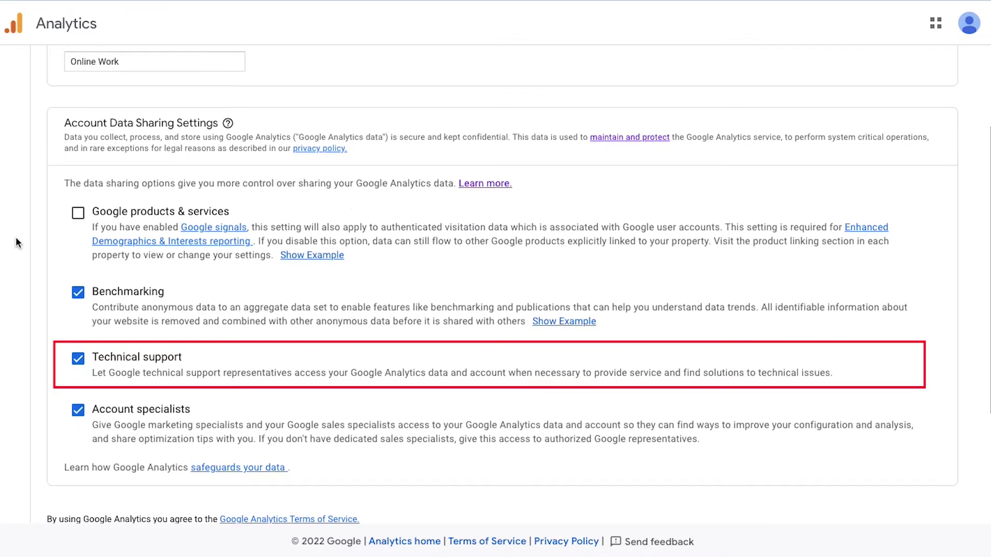
{"action": "left_click", "coordinate": [16, 239]}
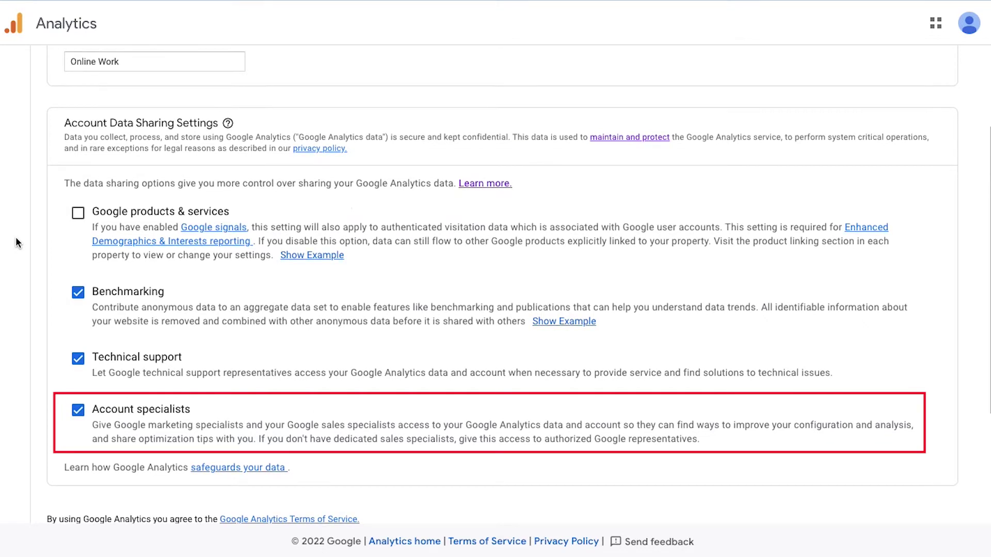
{"action": "left_click", "coordinate": [16, 238]}
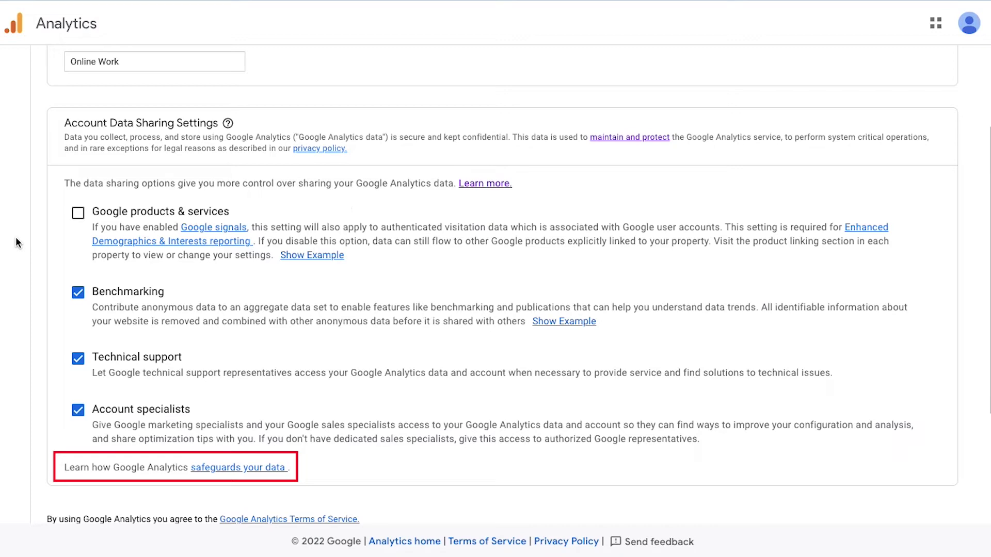
{"action": "scroll", "coordinate": [16, 238], "scroll_direction": "down", "scroll_amount": 2}
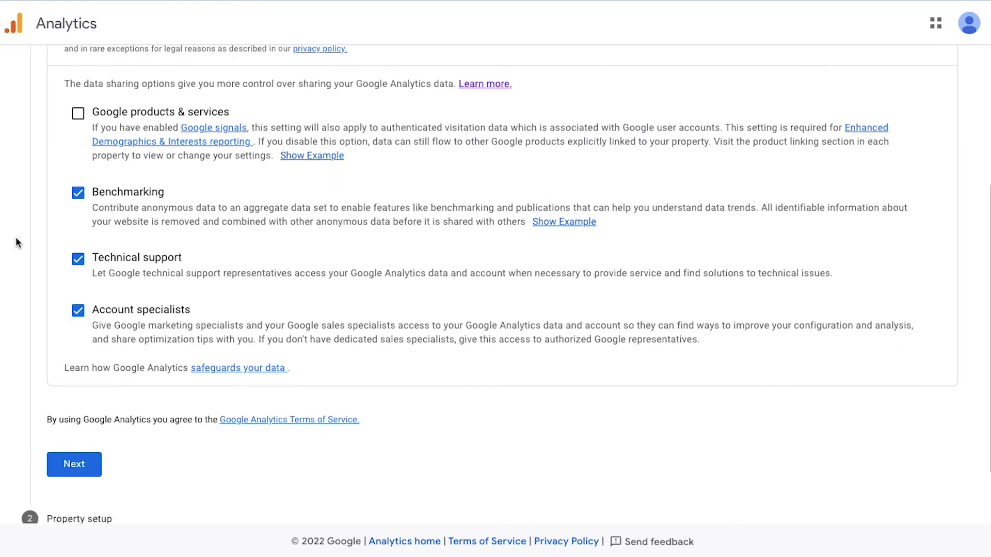
{"action": "left_click", "coordinate": [77, 461]}
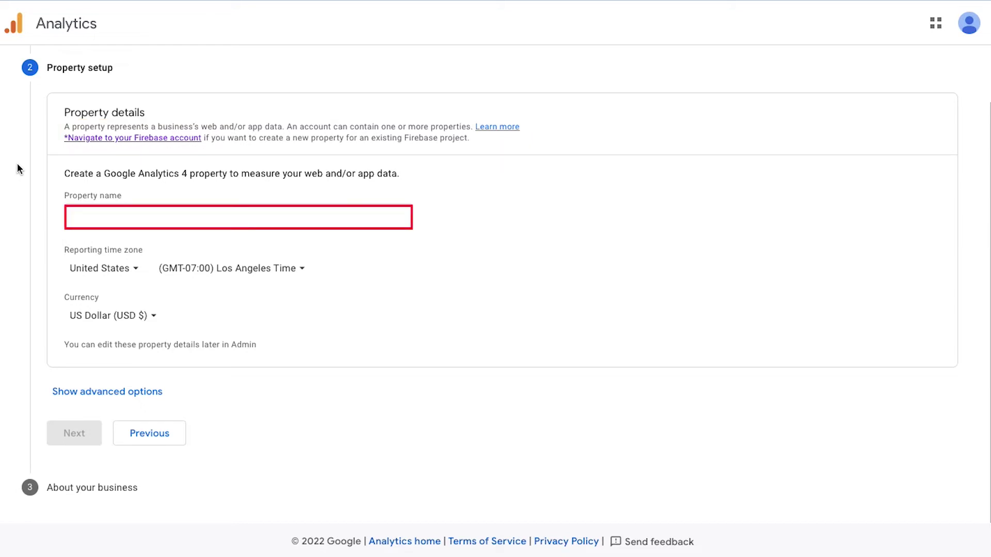
Name the new Google Analytics 4 property "trysampledemo.blogspot.com"
{"action": "left_click", "coordinate": [83, 212]}
{"action": "type", "text": "trysampledemo.blogspot.com"}
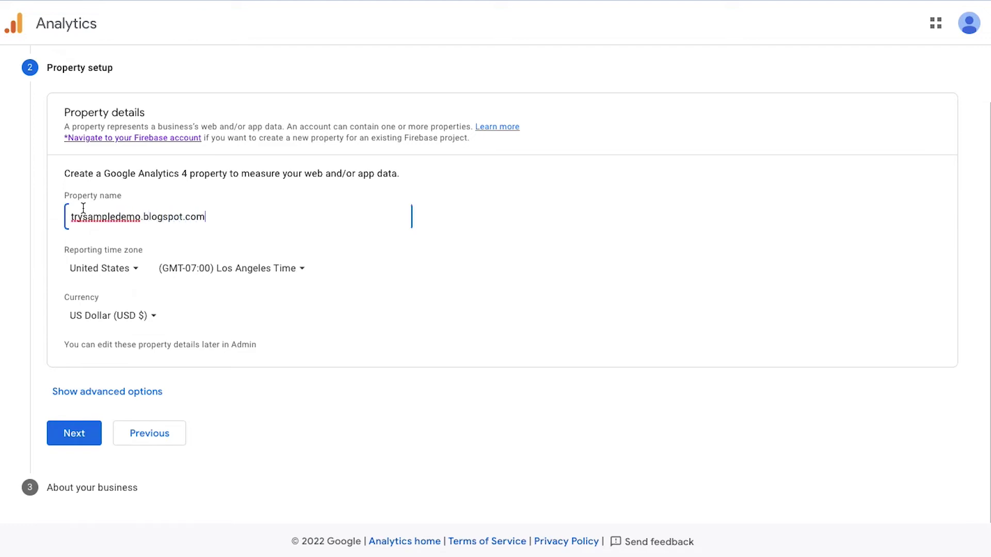
{"action": "left_click", "coordinate": [28, 237]}
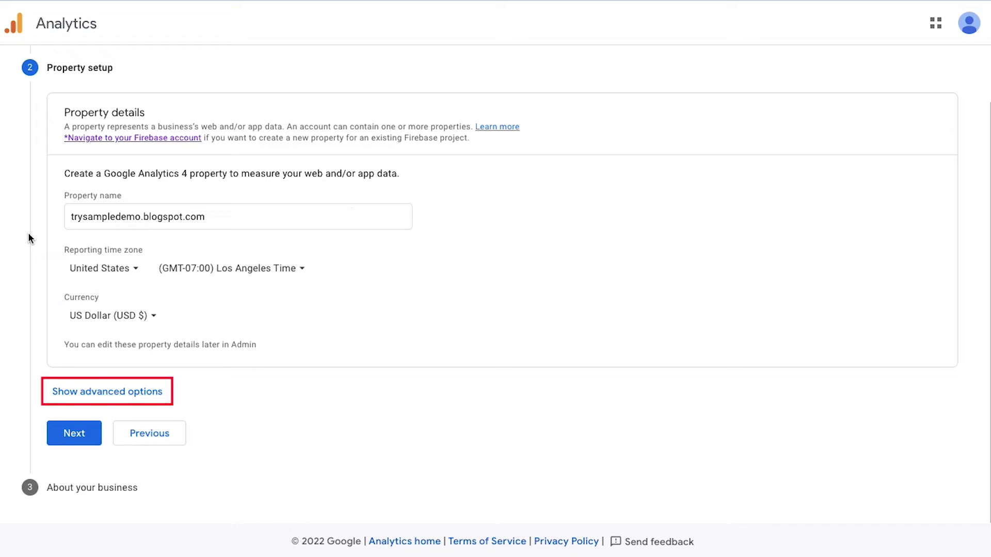
Show the advanced property options, leave Universal Analytics property creation off and continue to the business information
{"action": "left_click", "coordinate": [66, 392]}
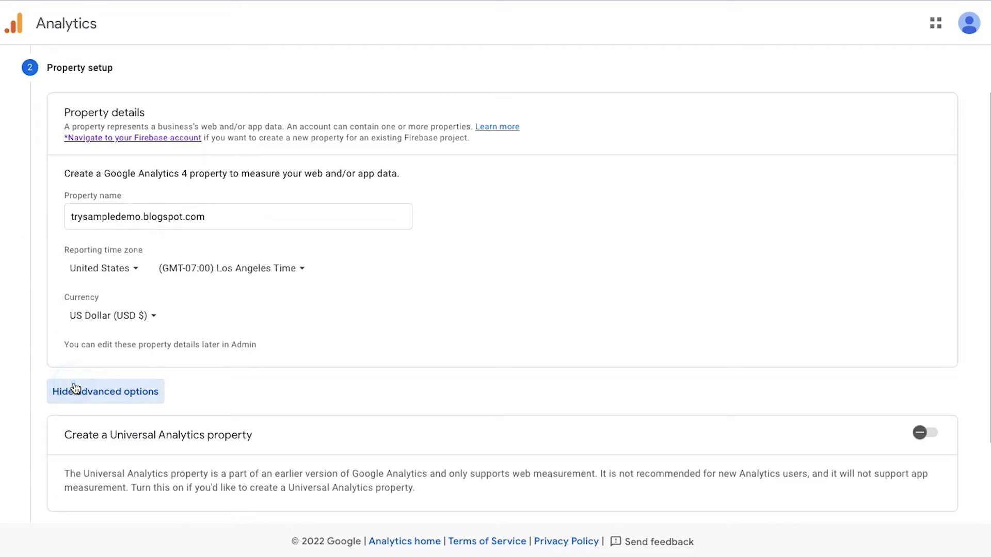
{"action": "scroll", "coordinate": [17, 441], "scroll_direction": "down", "scroll_amount": 2}
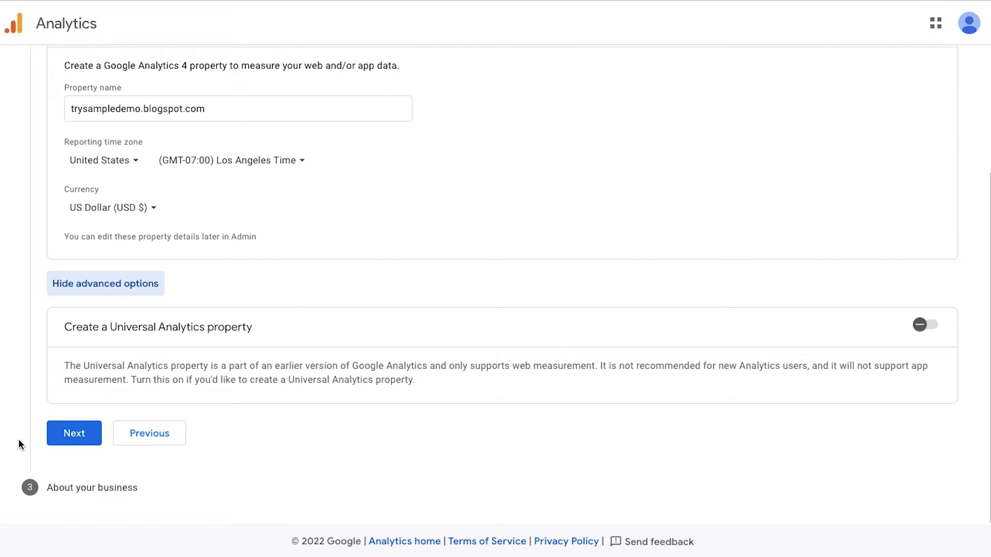
{"action": "left_click", "coordinate": [73, 433]}
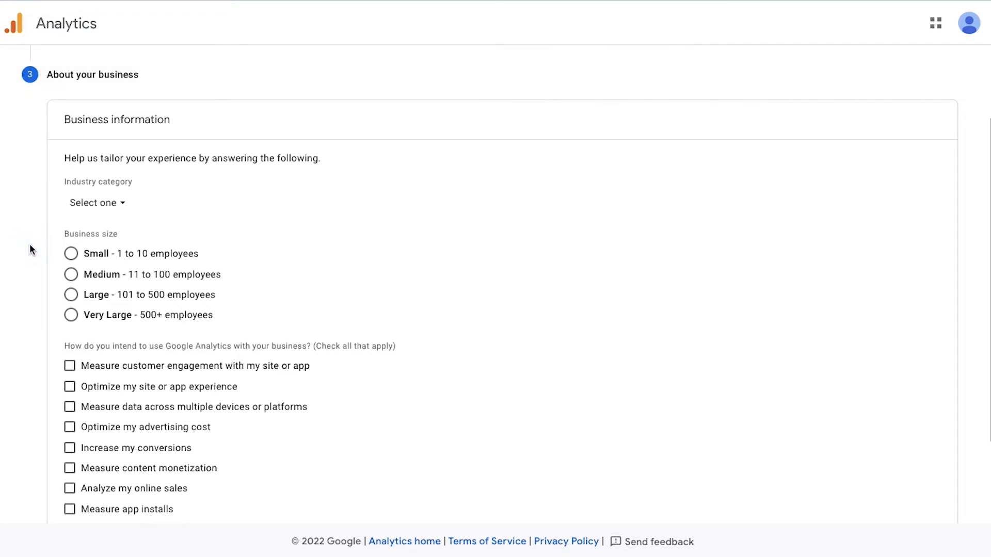
Set the industry category to Other and the business size to Small - 1 to 10 employees
{"action": "left_click", "coordinate": [12, 223]}
{"action": "left_click", "coordinate": [121, 206]}
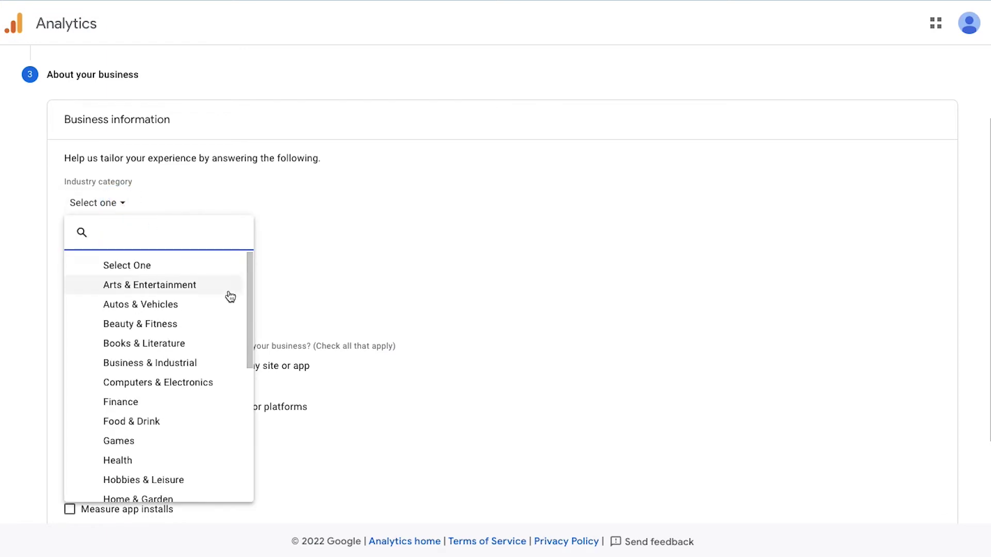
{"action": "scroll", "coordinate": [230, 296], "scroll_direction": "down", "scroll_amount": 5}
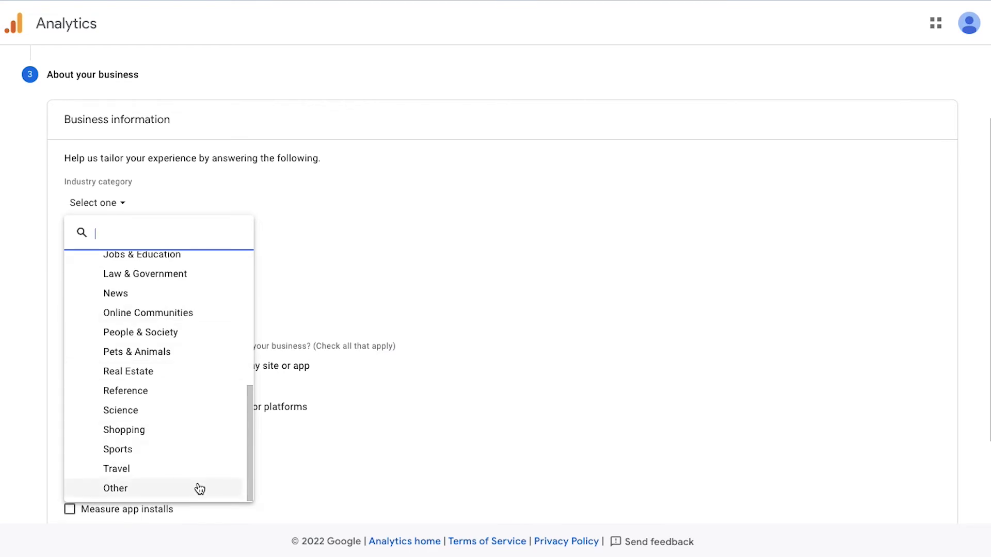
{"action": "left_click", "coordinate": [199, 489]}
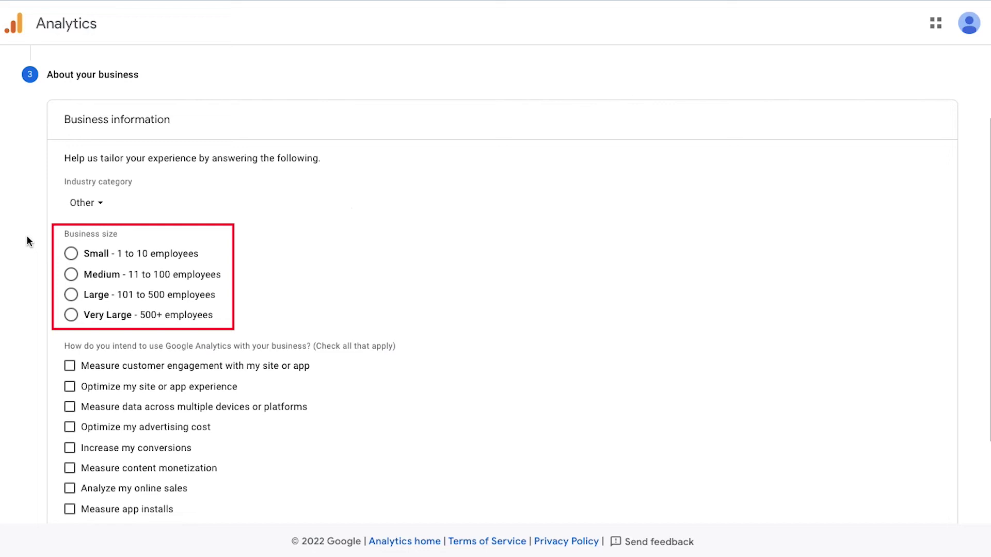
{"action": "left_click", "coordinate": [72, 253]}
Choose customer engagement measurement, site or app experience optimization and cross-device data measurement as intended uses, and submit the account creation
{"action": "scroll", "coordinate": [18, 312], "scroll_direction": "down", "scroll_amount": 3}
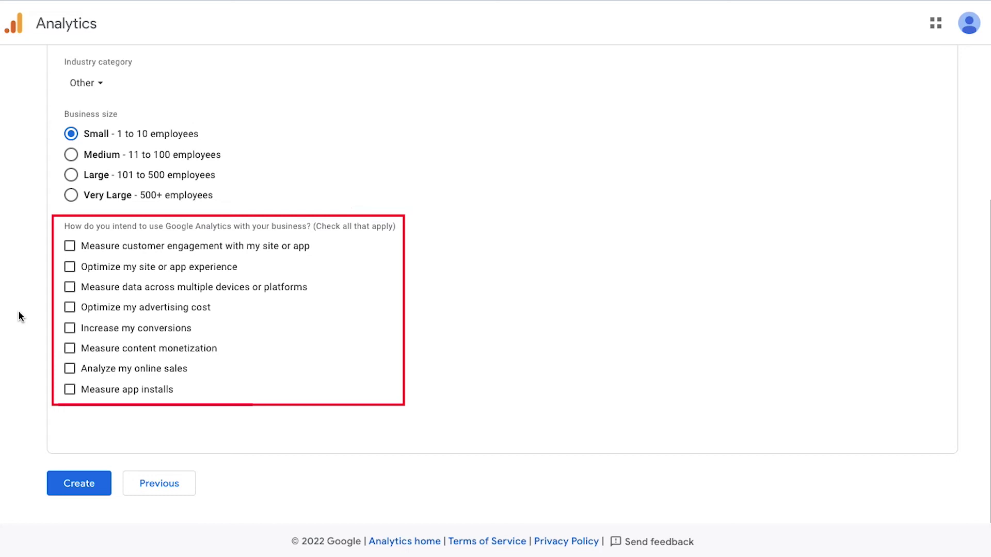
{"action": "left_click", "coordinate": [69, 247]}
{"action": "left_click", "coordinate": [71, 267]}
{"action": "left_click", "coordinate": [70, 287]}
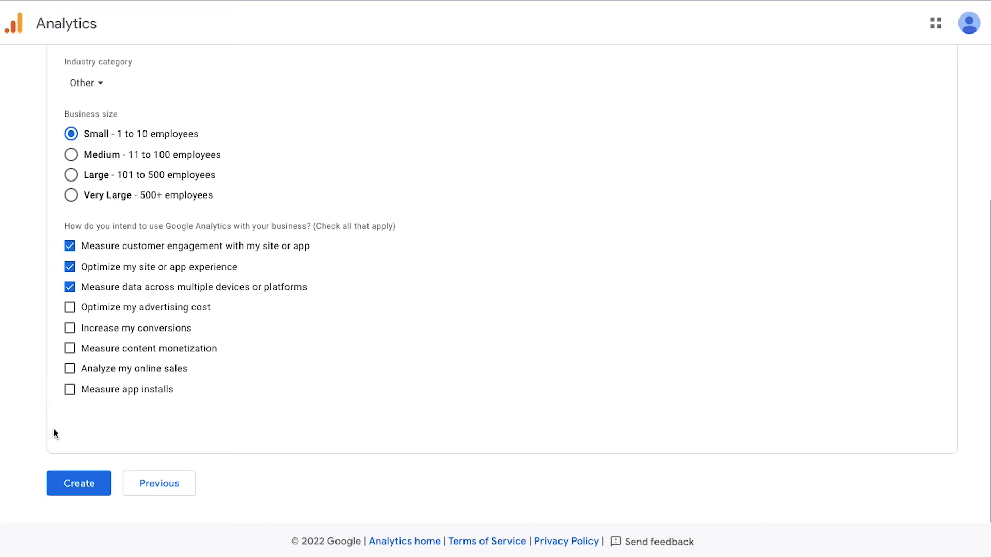
{"action": "left_click", "coordinate": [76, 485]}
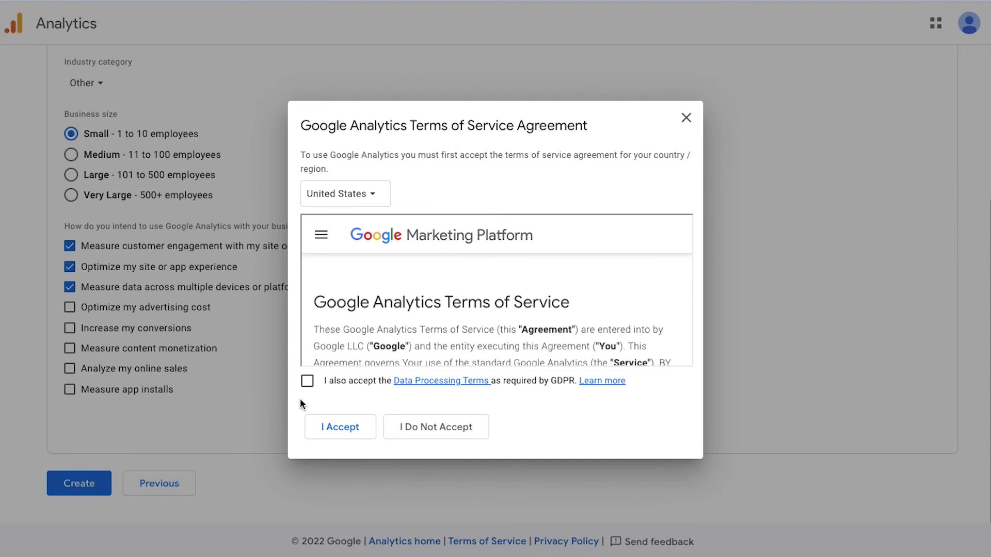
Accept the Terms of Service and the GDPR Data Processing Terms, and save the email communications with all four options enabled
{"action": "scroll", "coordinate": [324, 333], "scroll_direction": "down", "scroll_amount": 10}
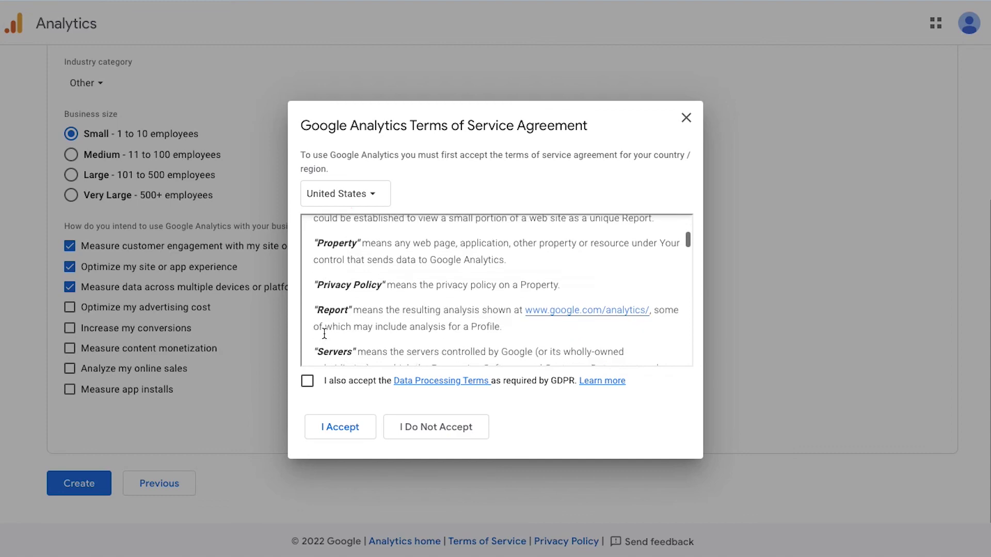
{"action": "scroll", "coordinate": [325, 334], "scroll_direction": "down", "scroll_amount": 15}
{"action": "scroll", "coordinate": [324, 333], "scroll_direction": "down", "scroll_amount": 2}
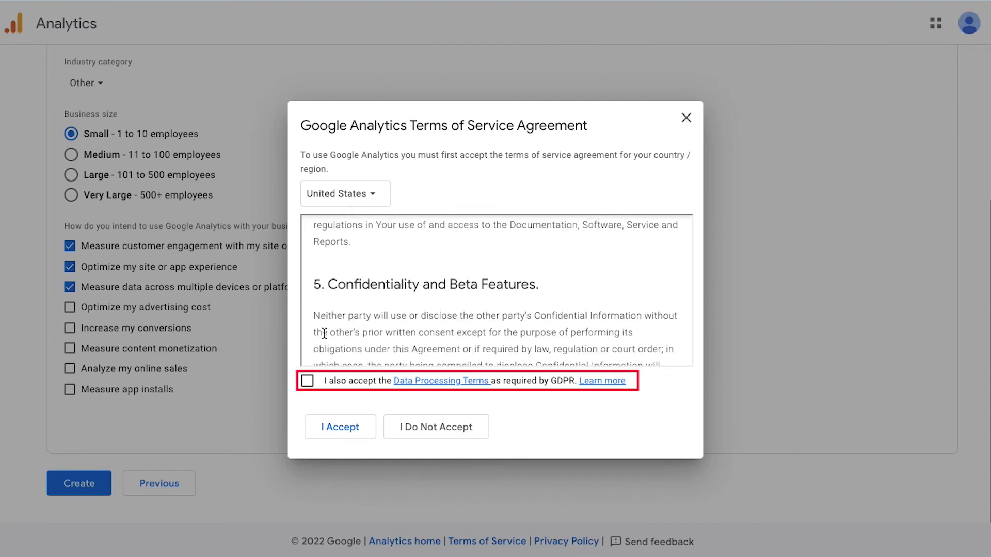
{"action": "left_click", "coordinate": [307, 382]}
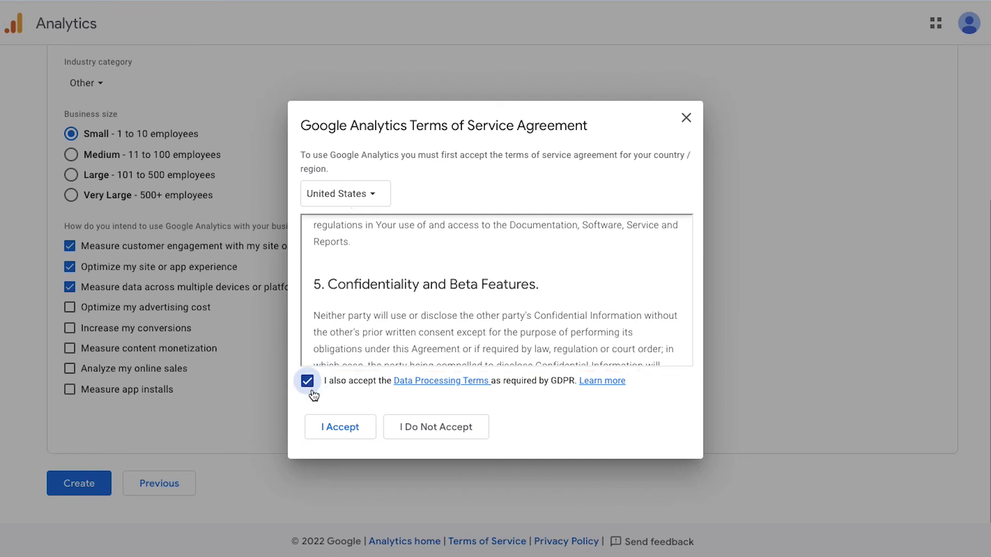
{"action": "left_click", "coordinate": [340, 428]}
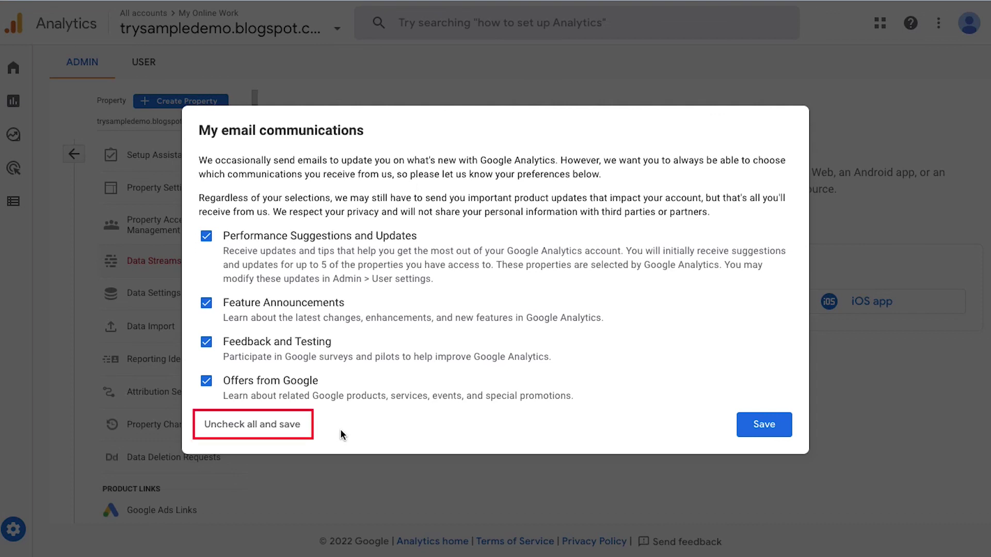
{"action": "left_click", "coordinate": [759, 427]}
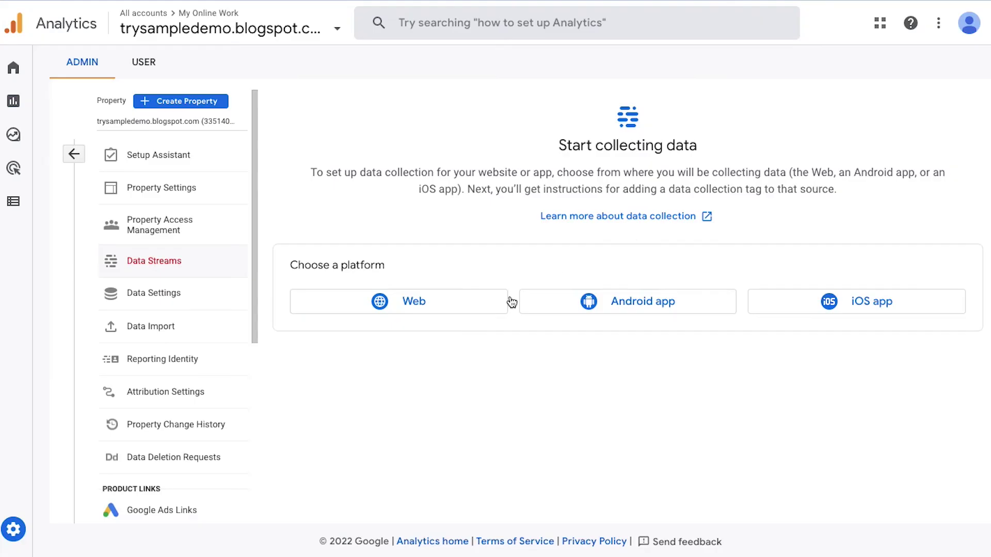